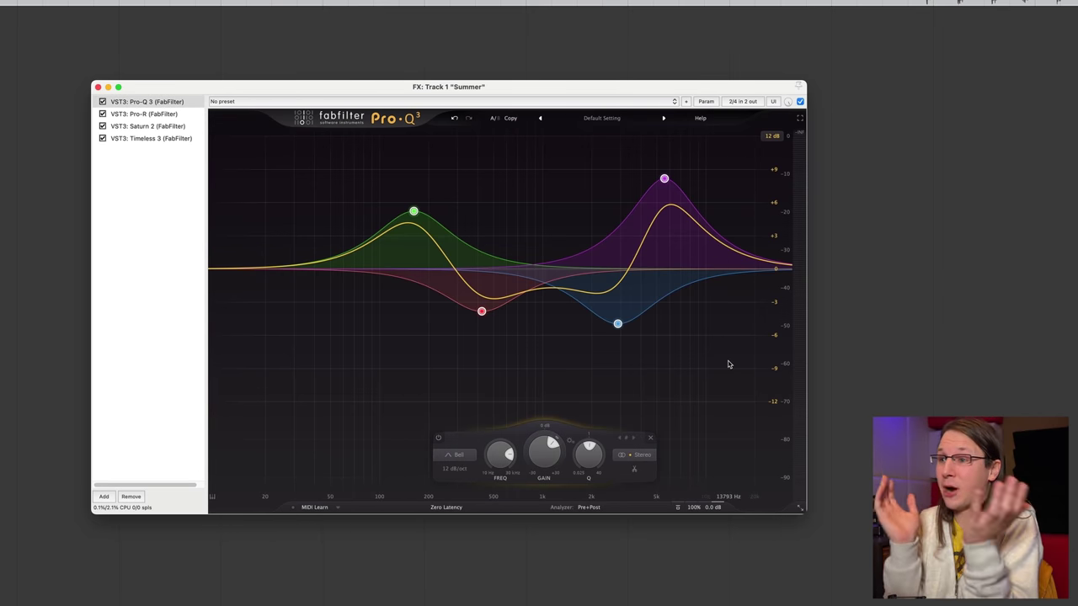
- Delete Pro-Q 3's four bands, leave one flat band near 300 Hz, and start playback
left_click(650, 438)
left_click(404, 270)
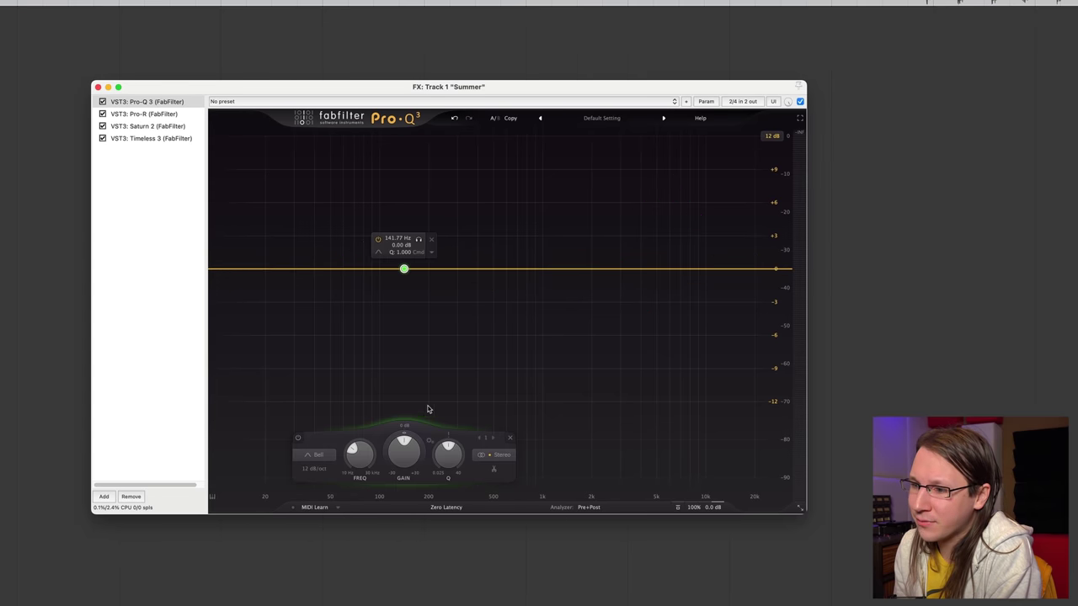
left_click_drag(401, 439, 368, 472)
left_click(510, 437)
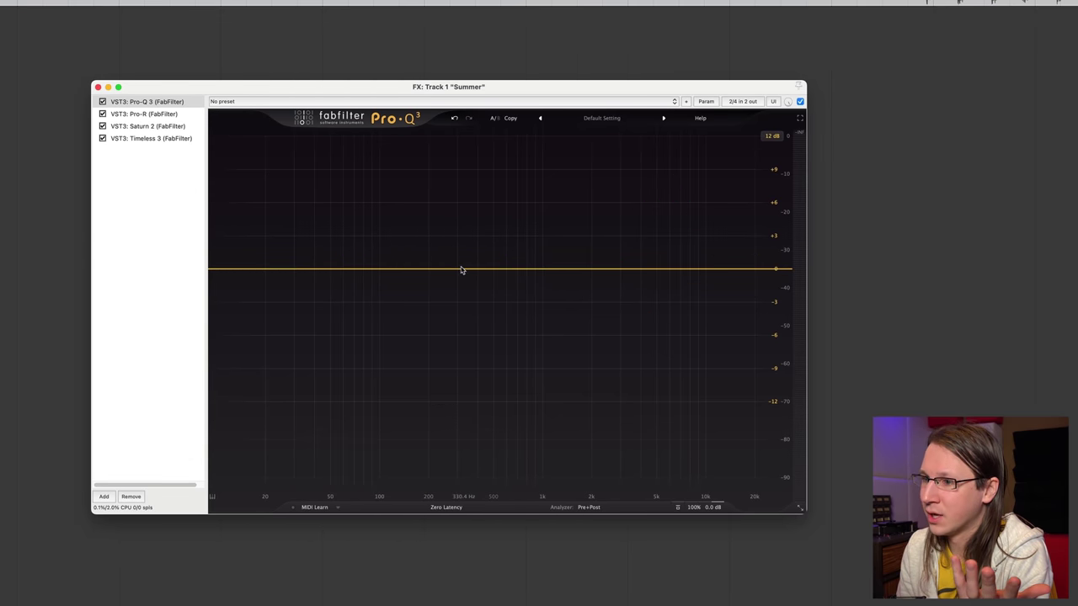
left_click(462, 268)
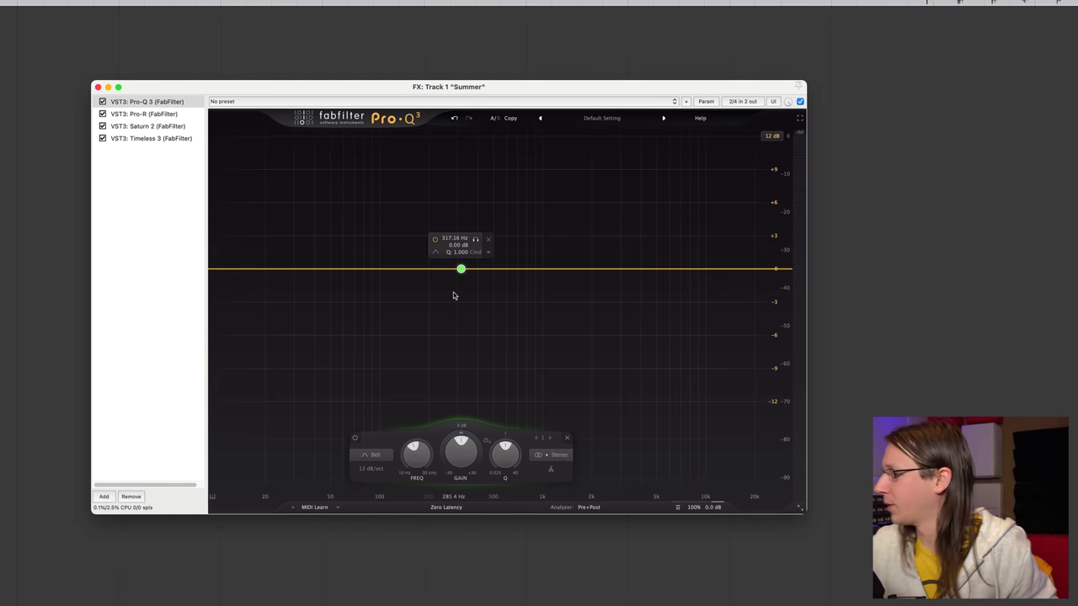
key("space")
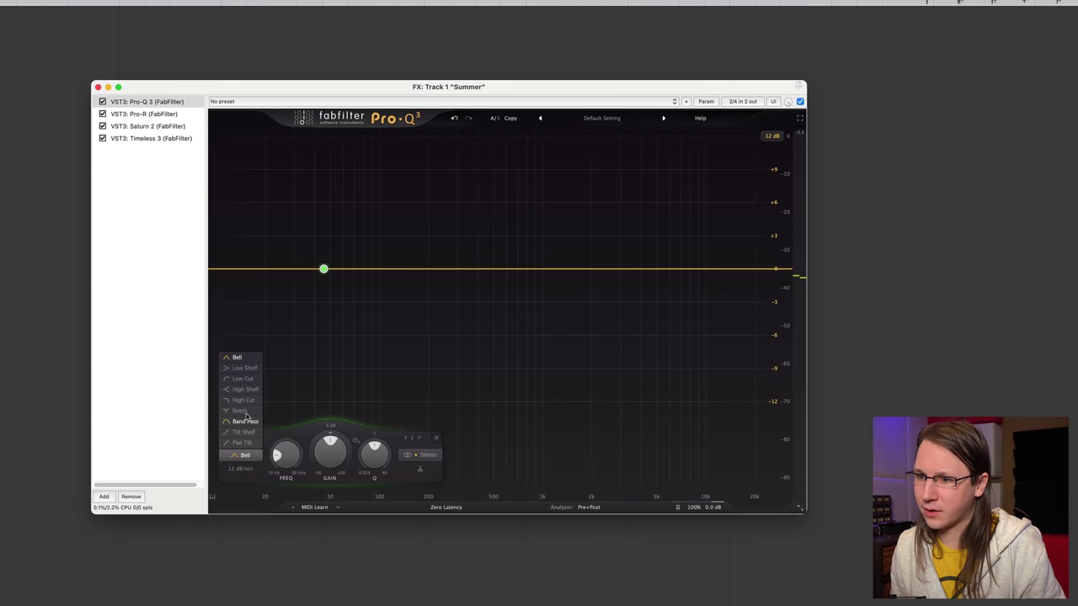
- Turn the band into a low cut with a 72 dB/oct slope
left_click(244, 379)
left_click(240, 468)
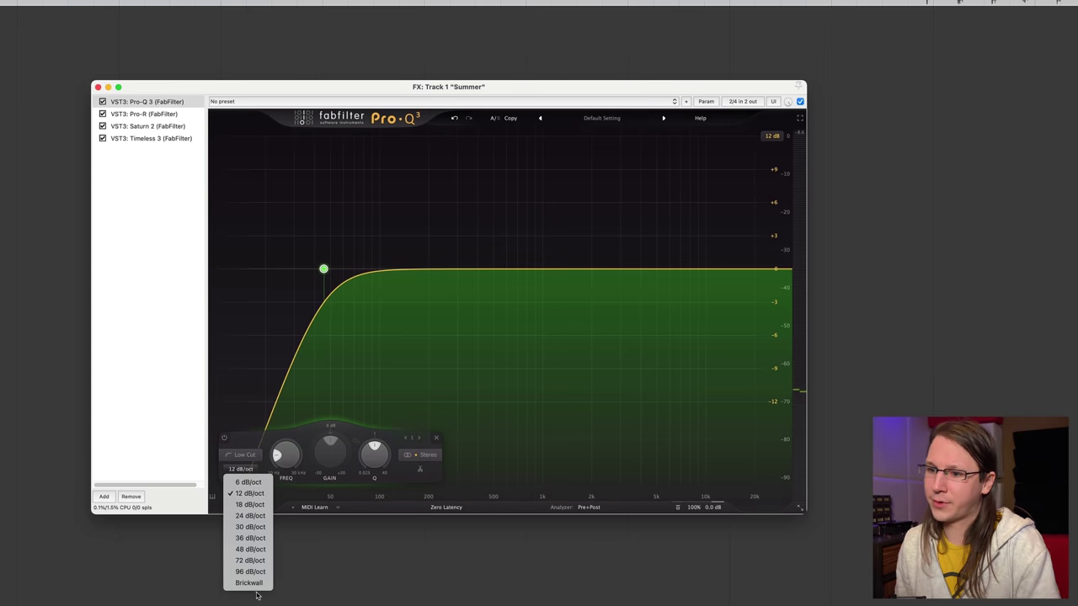
left_click(250, 560)
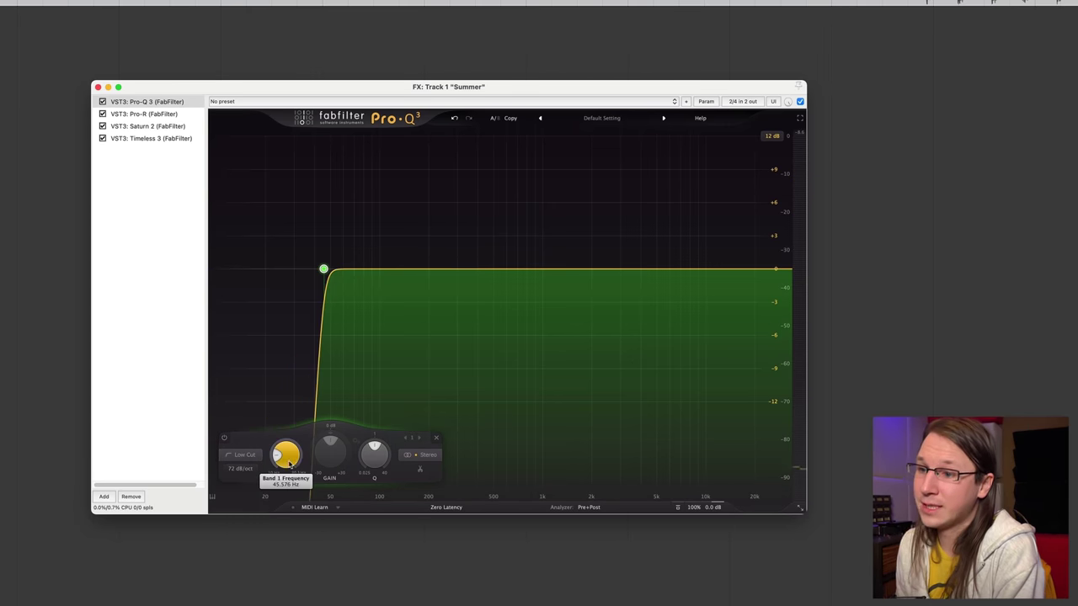
left_click(428, 456)
left_click(428, 455)
left_click(244, 455)
left_click(244, 379)
- Try a brickwall slope, return to 72 dB/oct, and sweep the cutoff down to about 40 Hz
left_click(240, 468)
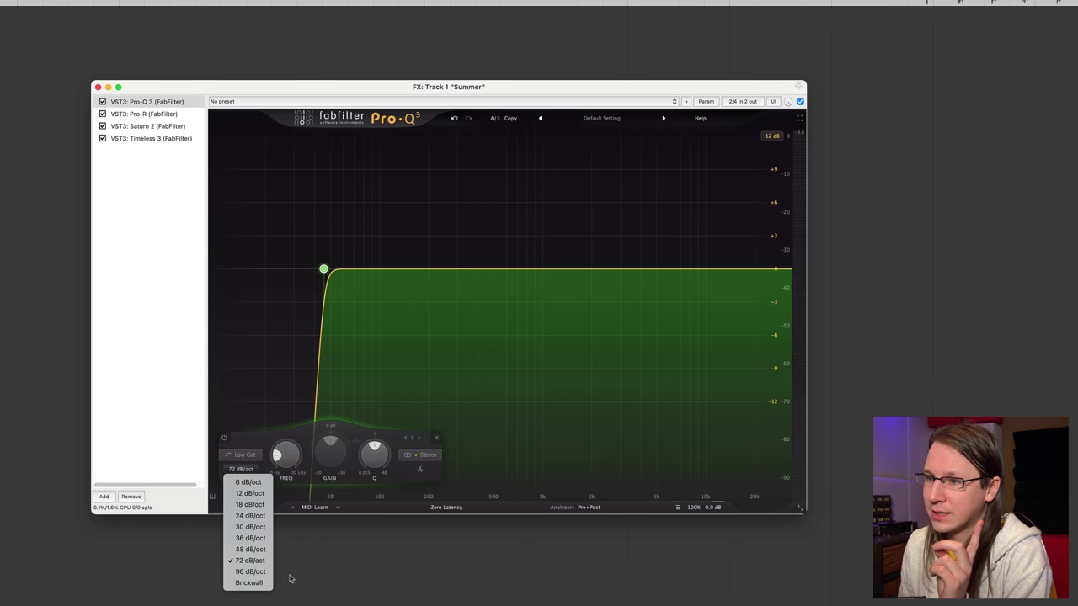
left_click(248, 583)
left_click_drag(323, 268, 369, 279)
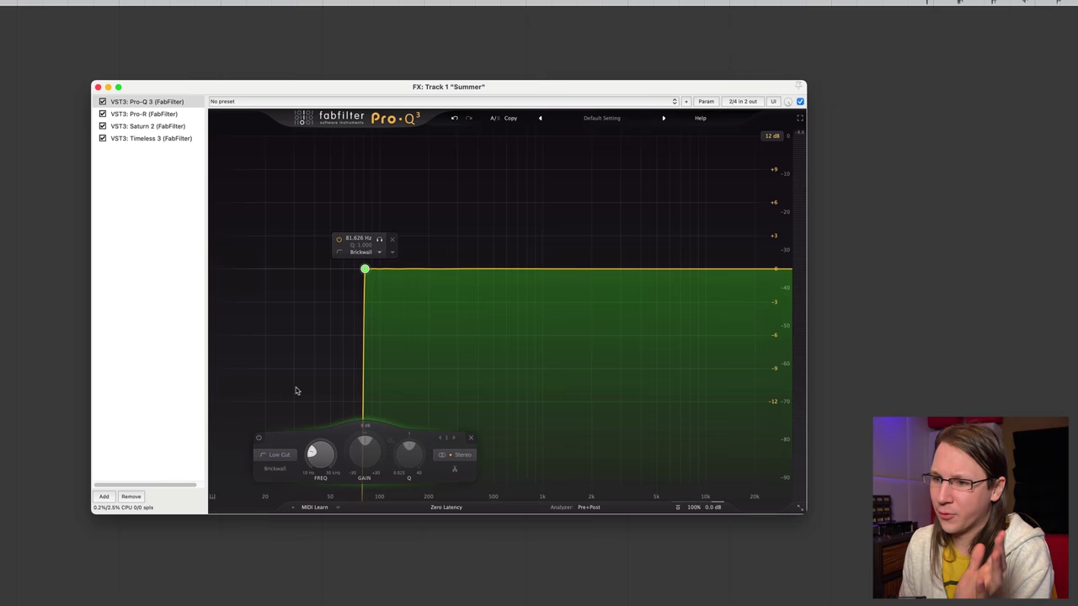
left_click(274, 468)
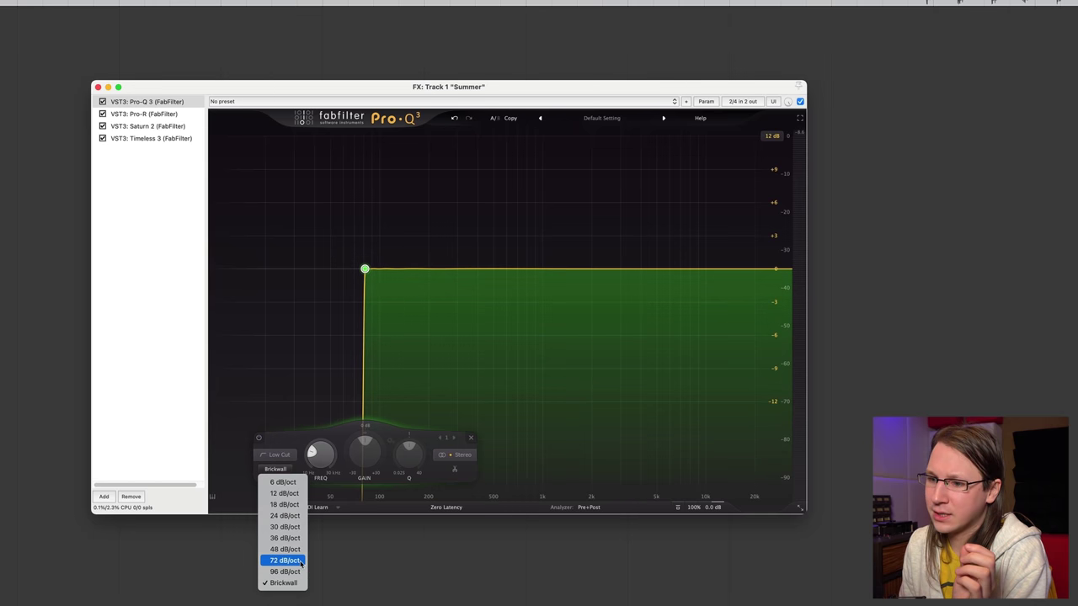
left_click(284, 560)
left_click_drag(367, 271, 265, 274)
left_click(199, 401)
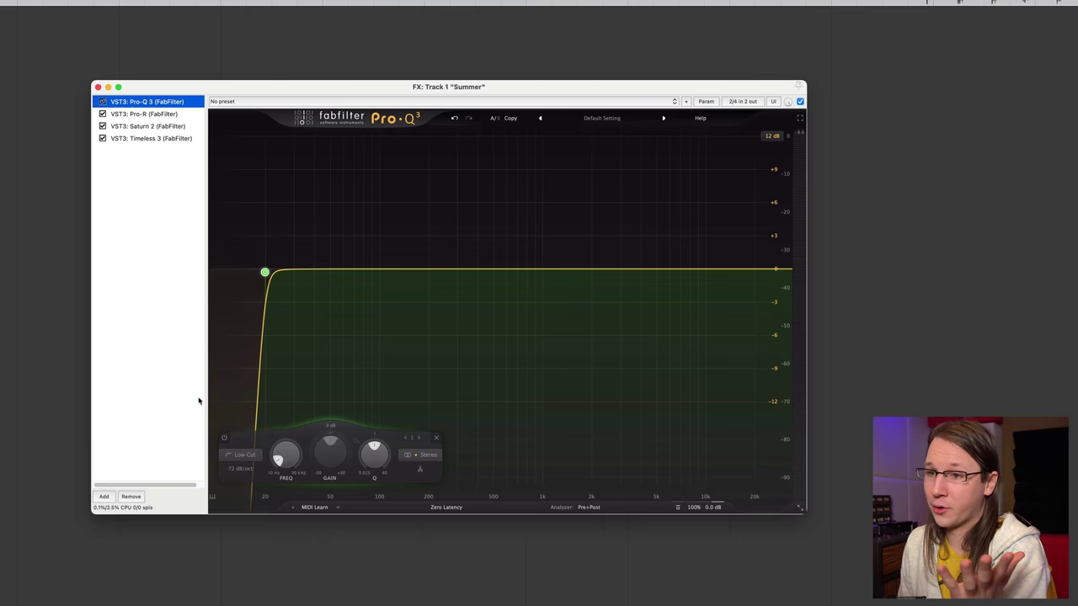
- Remove 'VST3: Pro-Q 3' from the Summer track's FX list
left_click(130, 495)
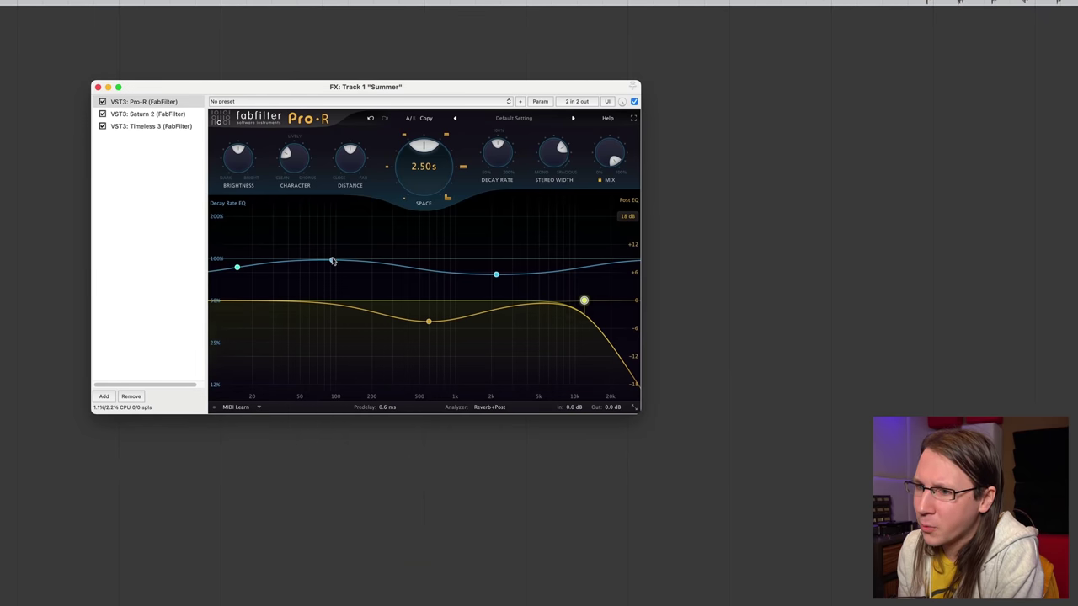
- In Pro-R, lengthen decay near 100 Hz, cut 440 Hz by 5 dB, and boost 100 Hz by 5 dB
mouse_move(332, 261)
left_mouse_down()
mouse_move(335, 223)
mouse_move(334, 252)
left_mouse_up()
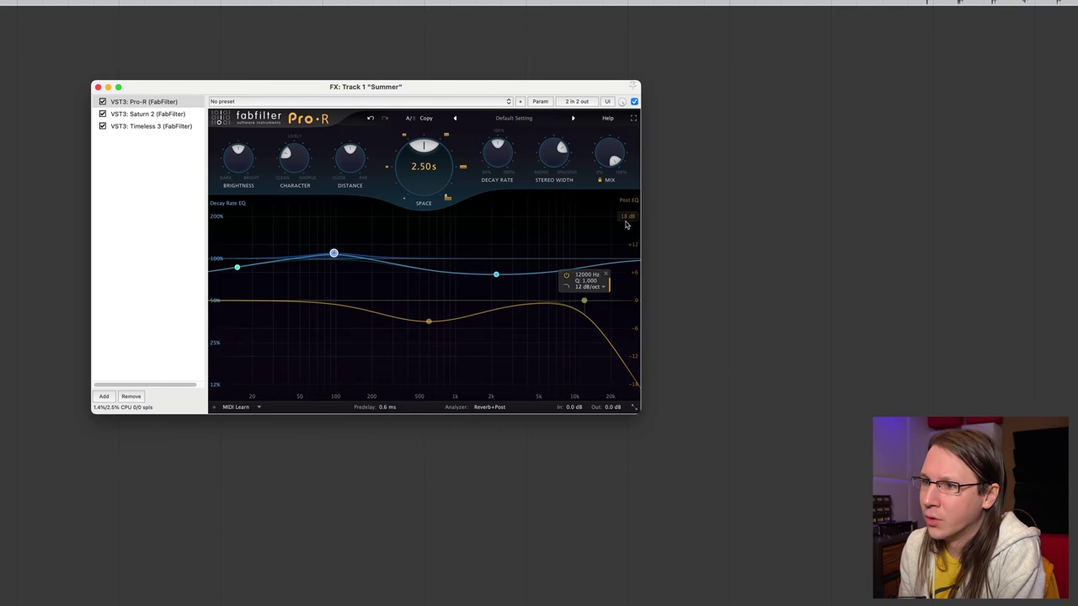
mouse_move(429, 321)
left_mouse_down()
mouse_move(421, 278)
mouse_move(414, 329)
left_mouse_up()
left_click_drag(337, 308, 336, 276)
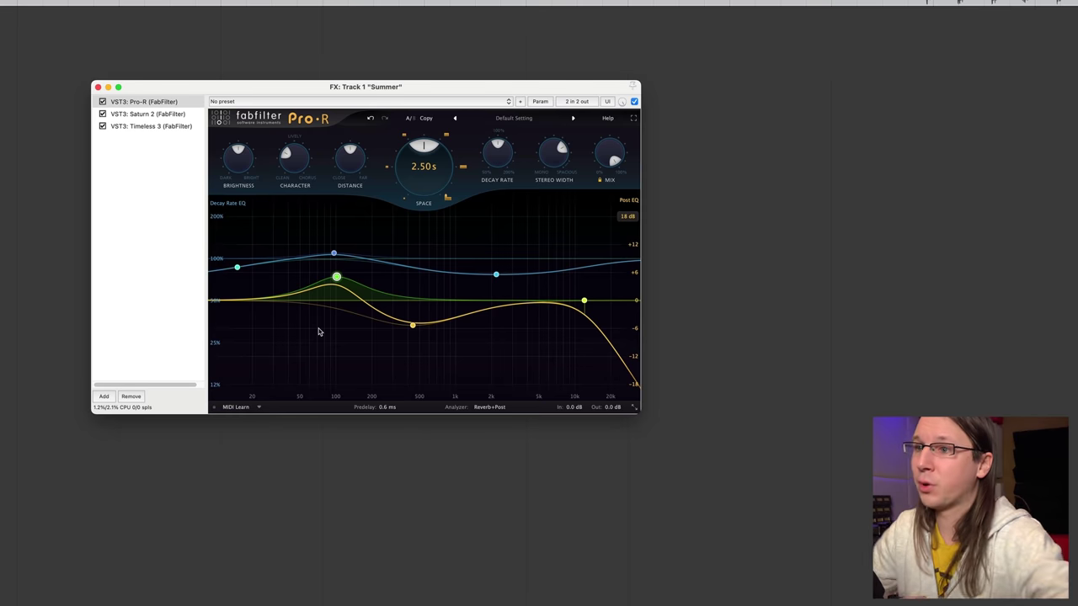
left_click_drag(556, 356, 313, 271)
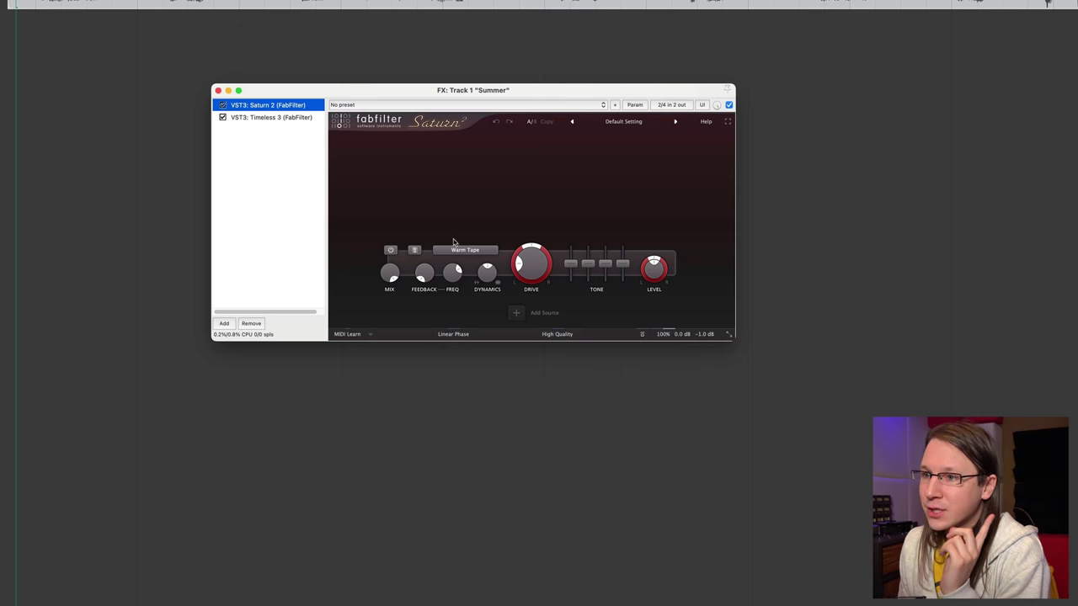
- Split Saturn 2's Warm Tape into two bands and nudge the crossover slightly lower
left_click(489, 140)
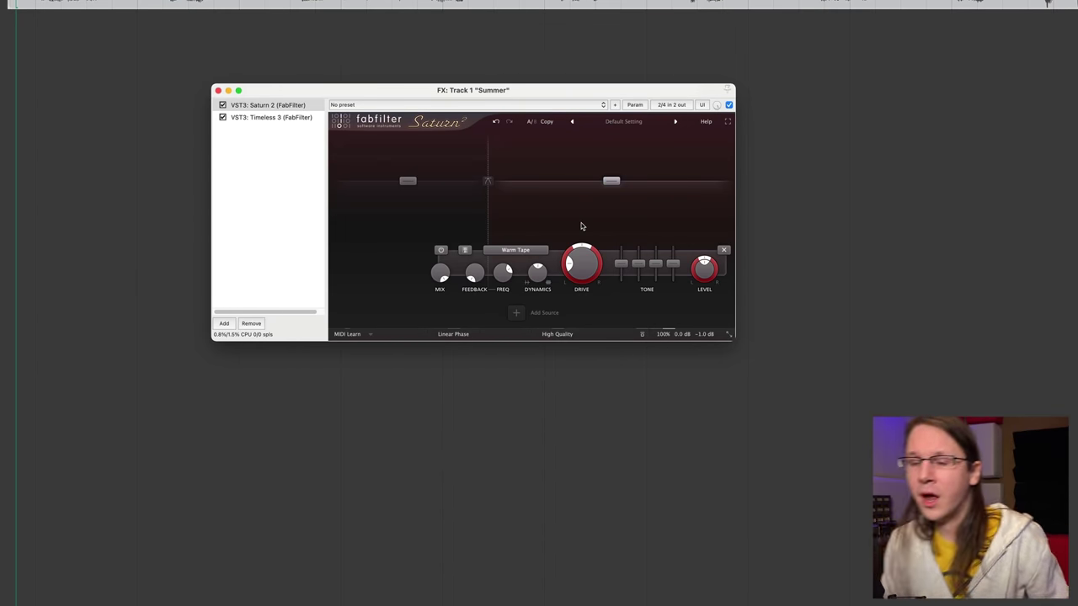
left_click_drag(494, 210, 487, 214)
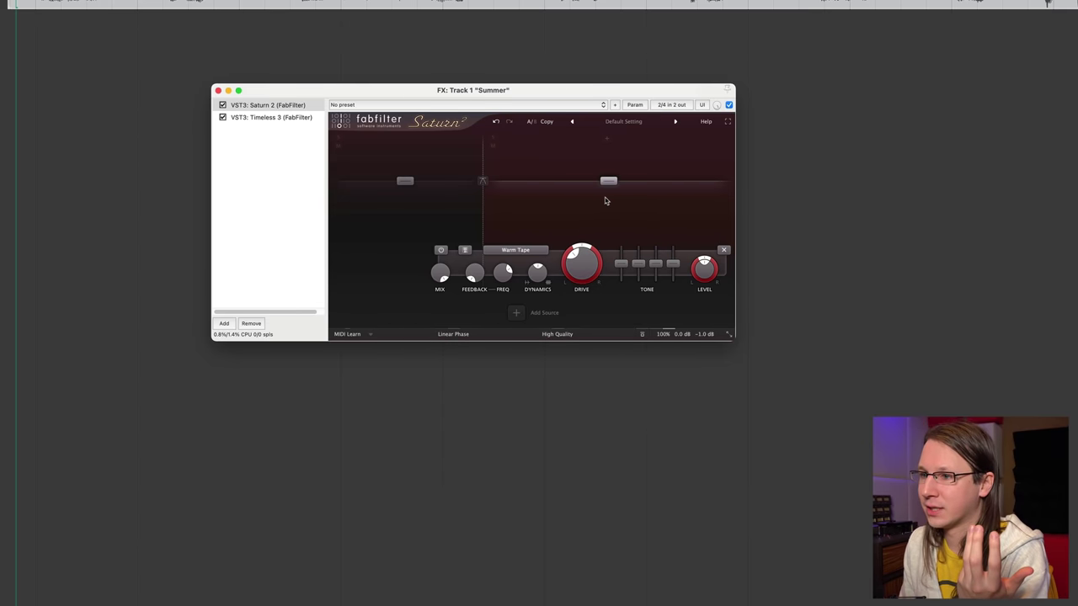
left_click(306, 206)
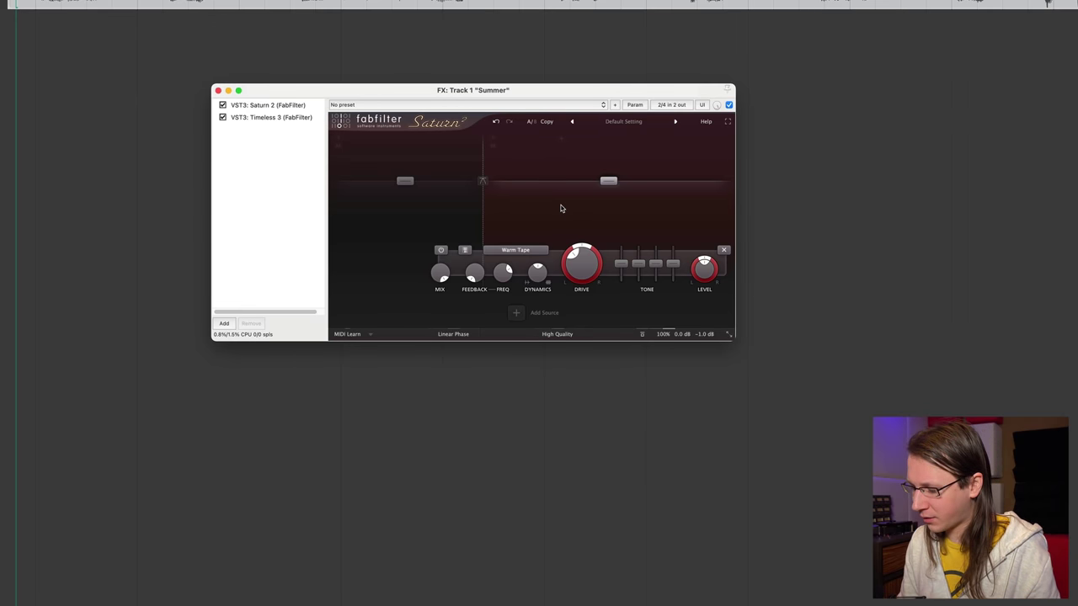
left_click(274, 104)
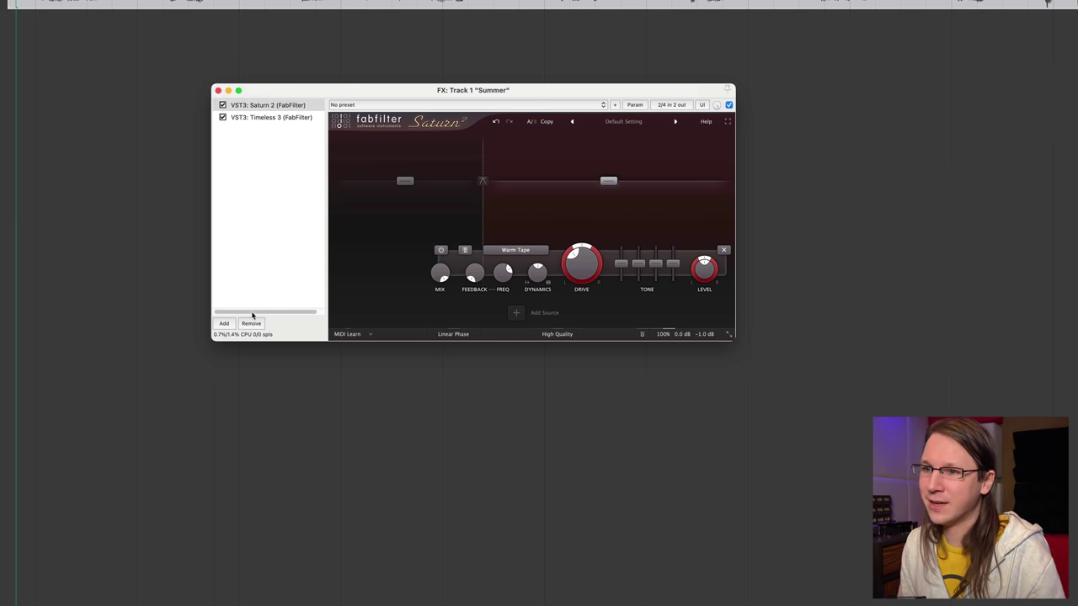
left_click(276, 117)
- Remove Saturn 2 from the Summer track's FX chain
left_click(276, 104)
left_click(256, 325)
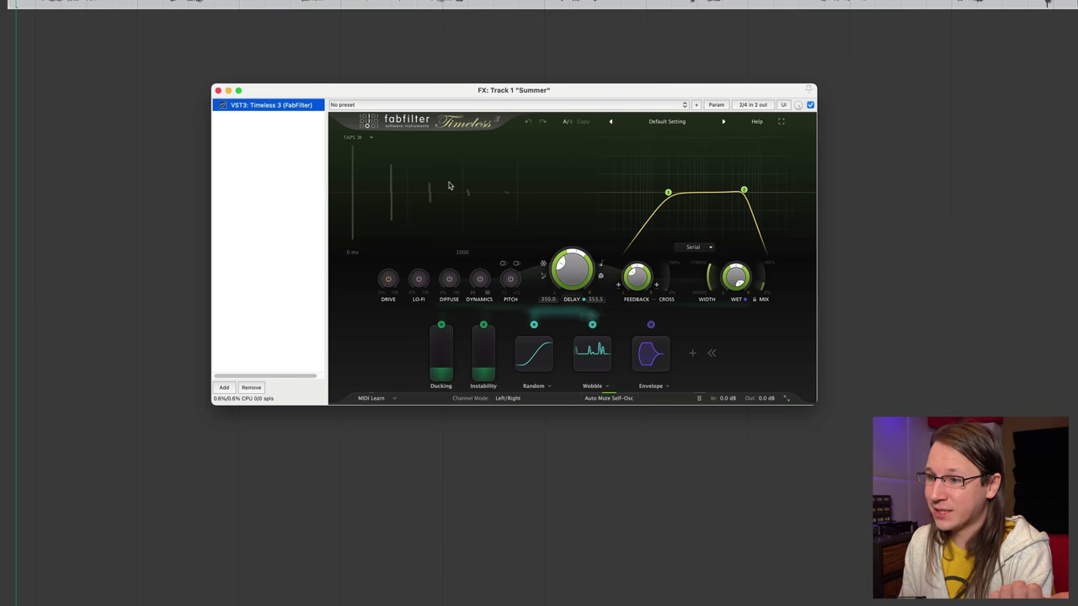
left_click(418, 279)
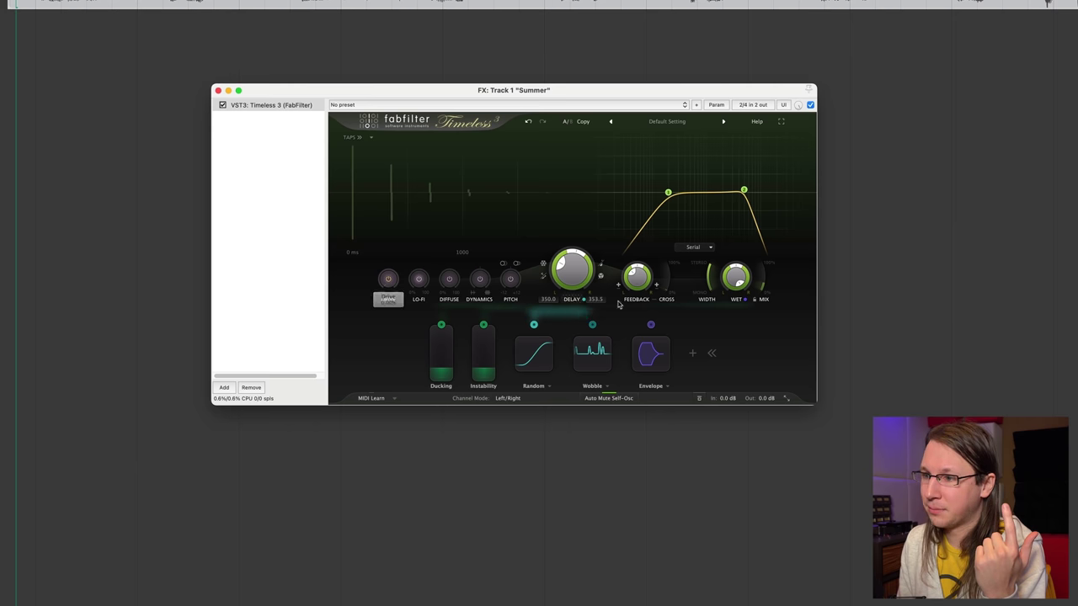
- Widen Timeless 3's delay filter, low cutoff about 86 Hz, and enable Drive, Lo-Fi and Diffuse
left_click_drag(743, 191, 748, 193)
mouse_move(667, 194)
left_mouse_down()
mouse_move(620, 194)
mouse_move(647, 193)
left_mouse_up()
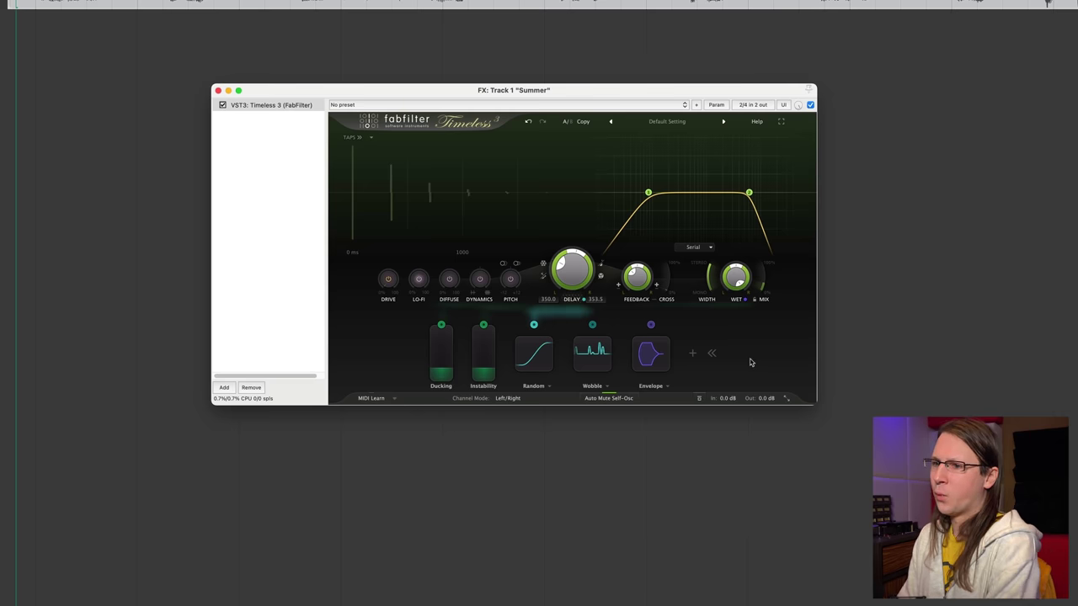
left_click(387, 278)
left_click(421, 280)
left_click(450, 282)
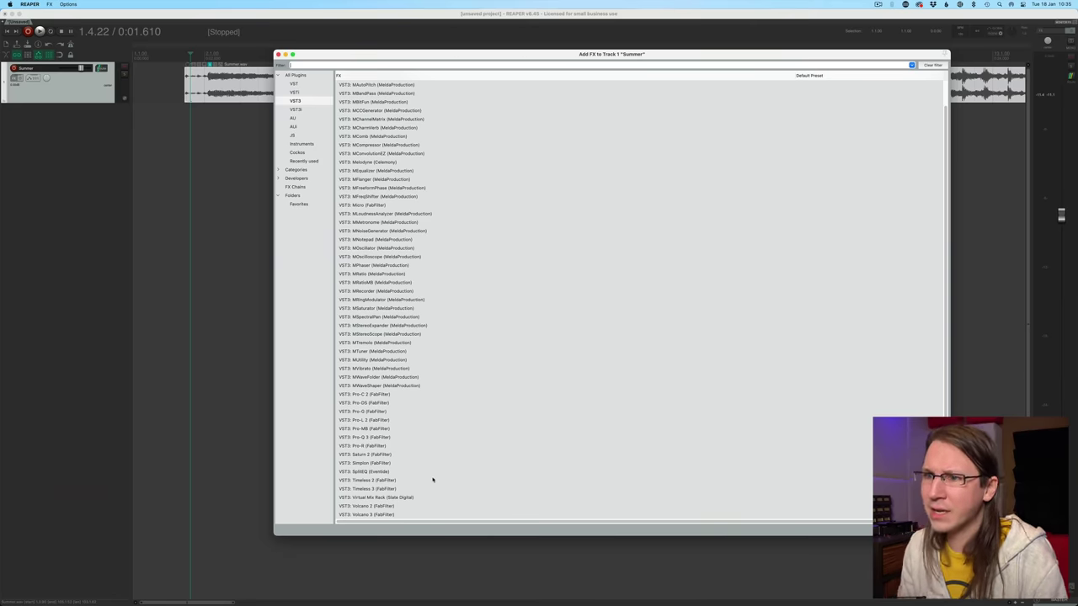
- Add Eventide SplitEQ and split band 1 near 98 Hz into transient cut and tonal boost
left_click(354, 472)
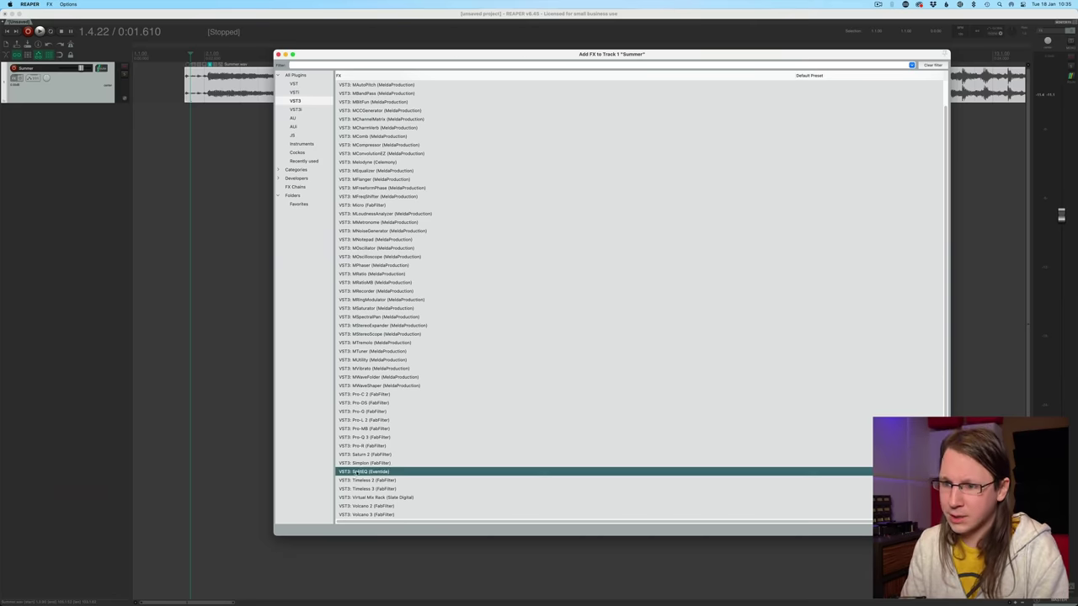
key("Return")
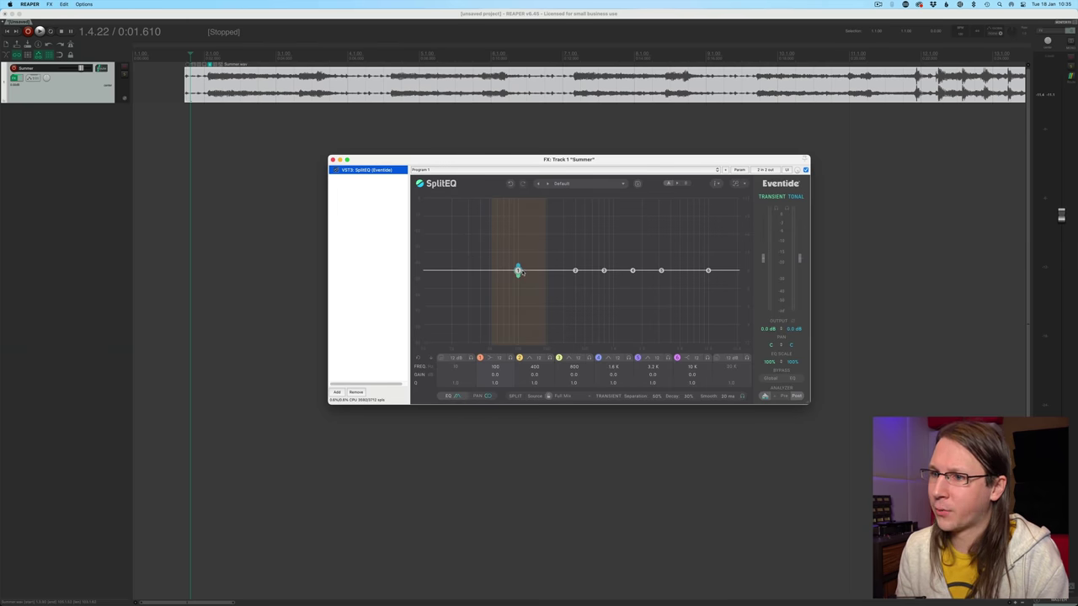
left_click_drag(519, 271, 528, 291)
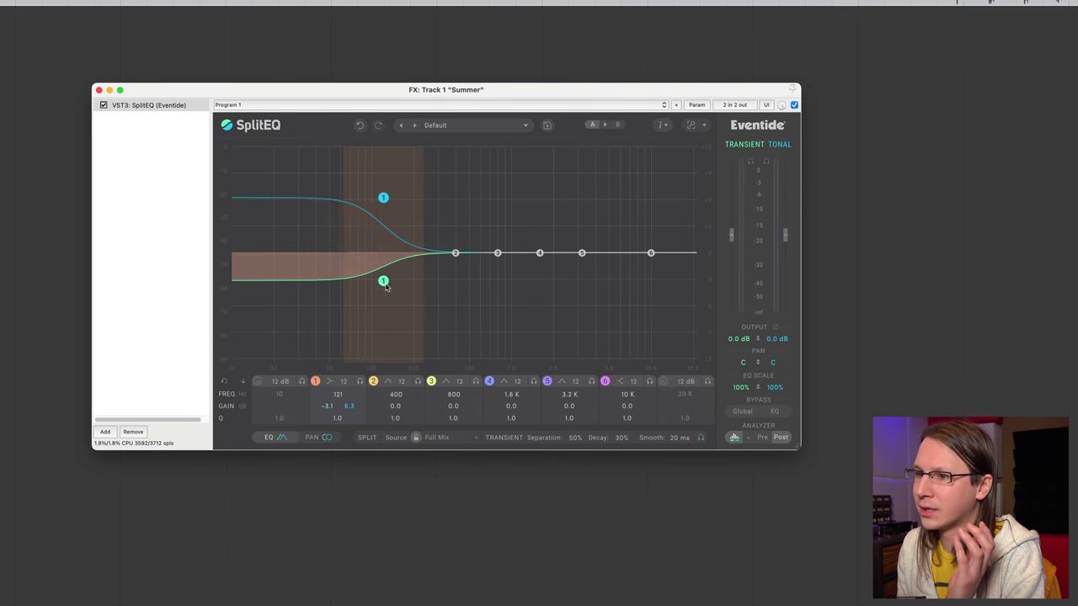
left_click_drag(373, 292, 378, 305)
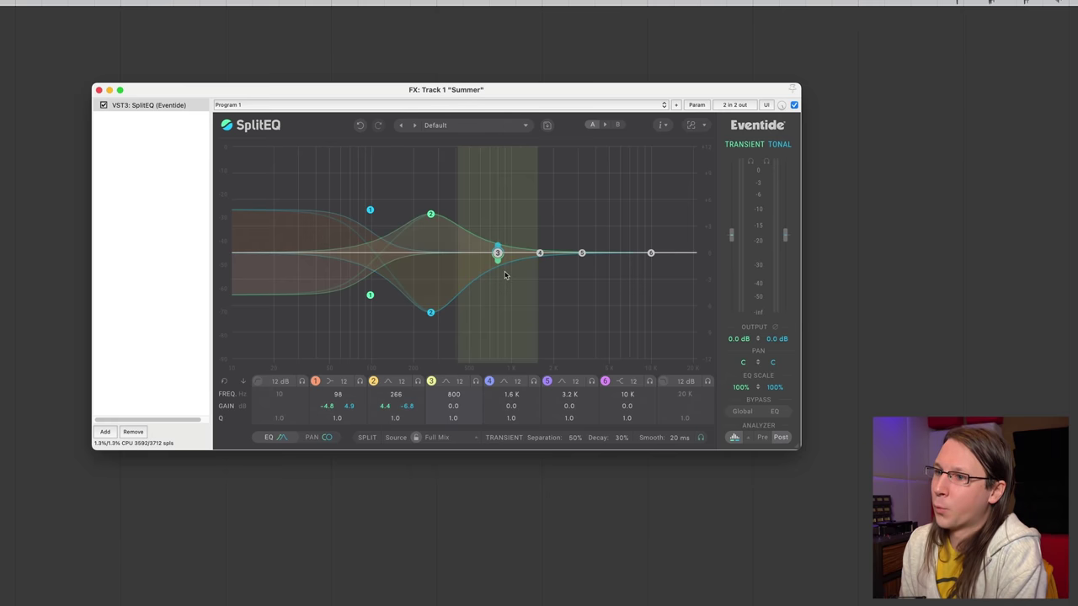
- Make band 3 a cut and boost around 1.3 kHz, plus a bell boost near 1.5–2 kHz
left_click_drag(498, 241, 495, 300)
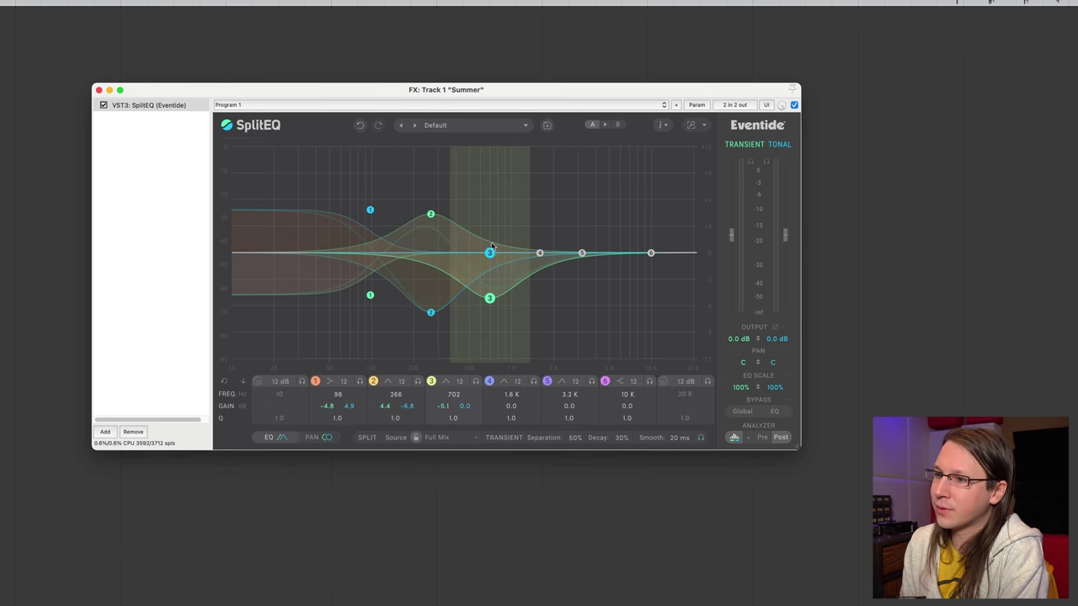
left_click_drag(491, 244, 528, 195)
left_click_drag(535, 264, 569, 228)
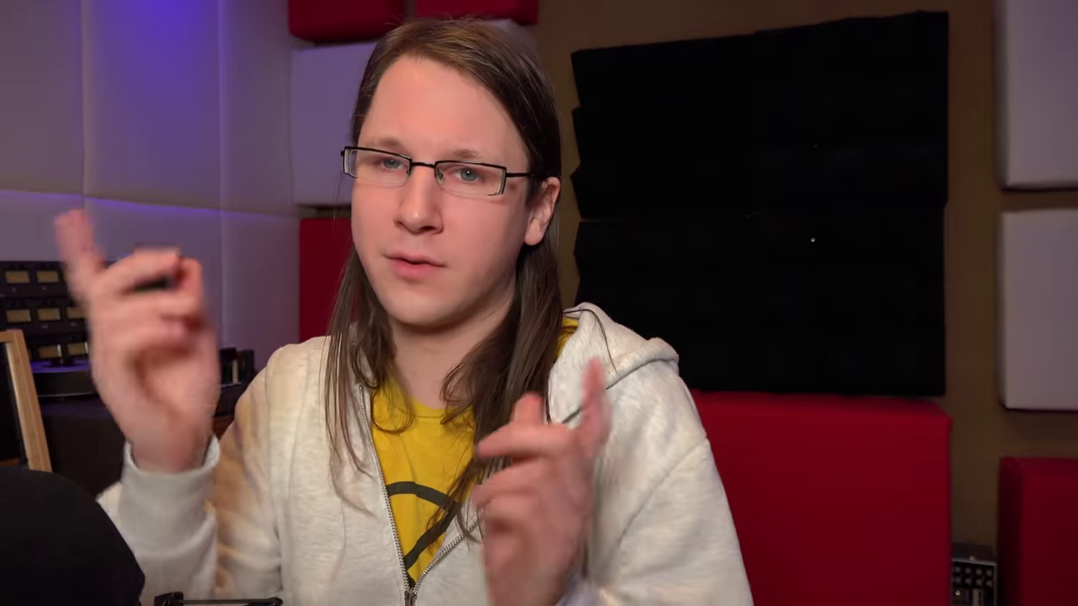